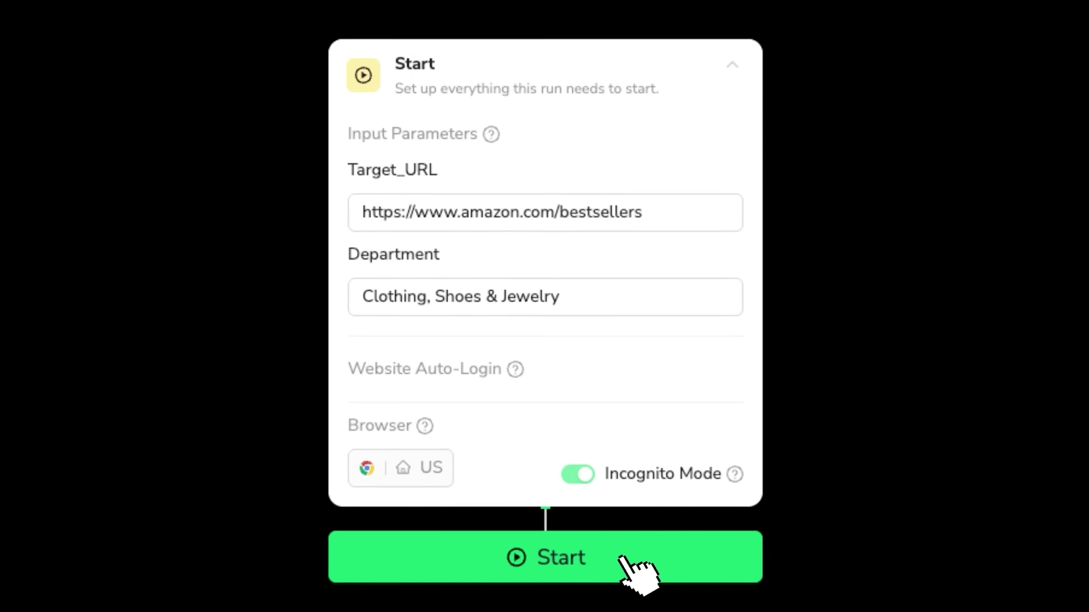
- Create a new workflow, Workflow-251127-01, so the editor opens with only its Start node
click(629, 557)
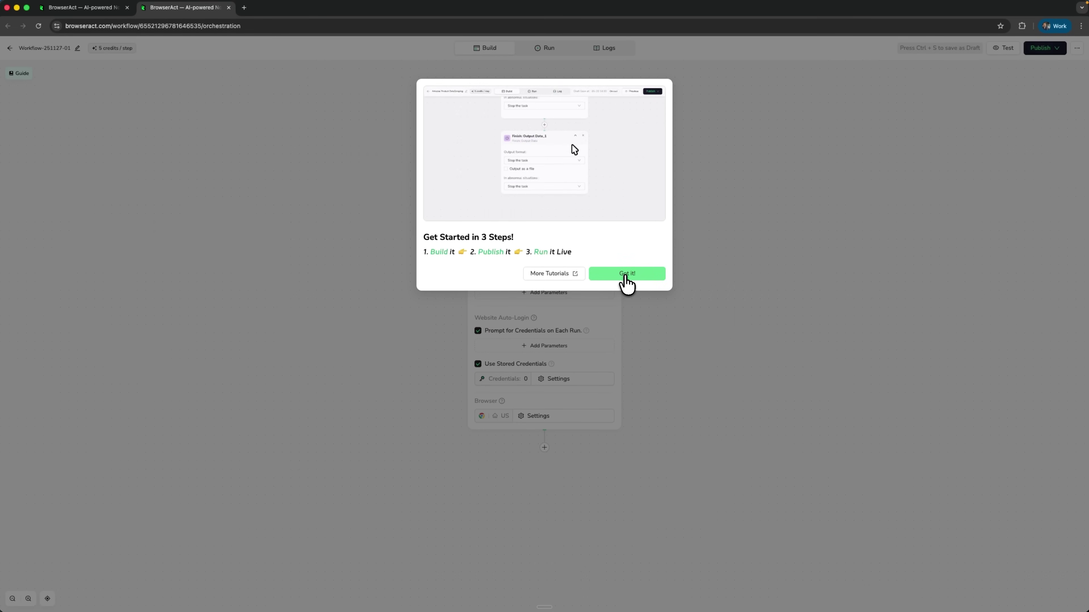
- Dismiss the getting-started guide and open the Node Action Library below the Start node
click(624, 277)
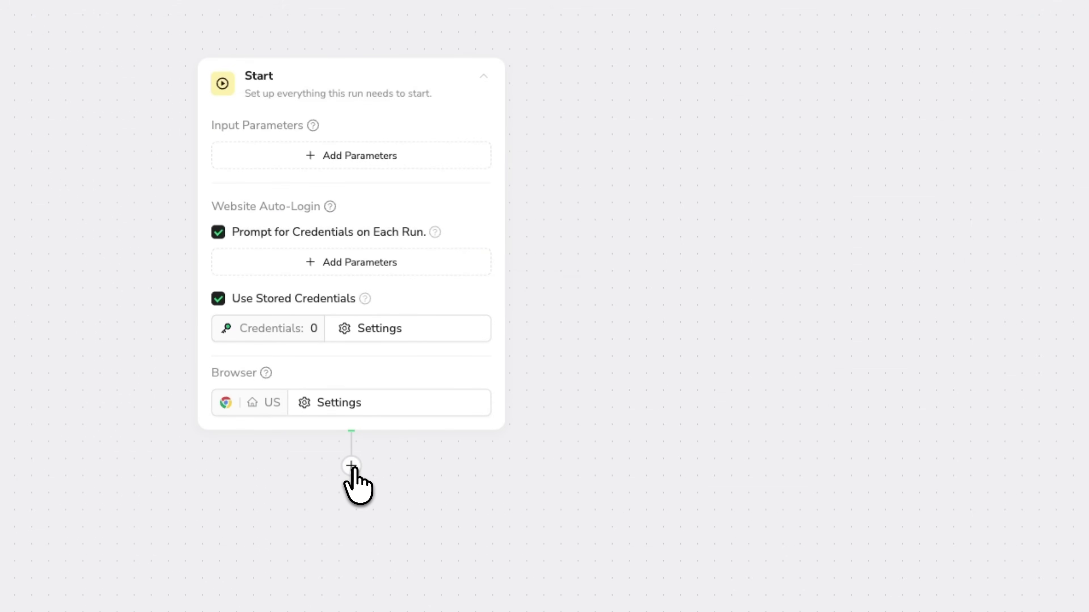
click(351, 466)
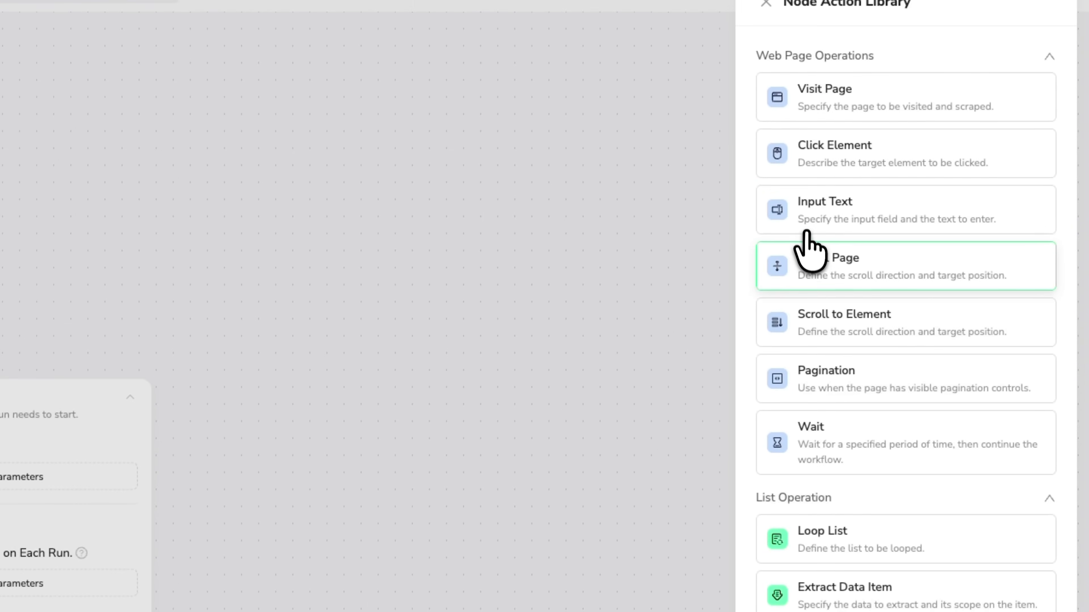
scroll(809, 258, down, 1)
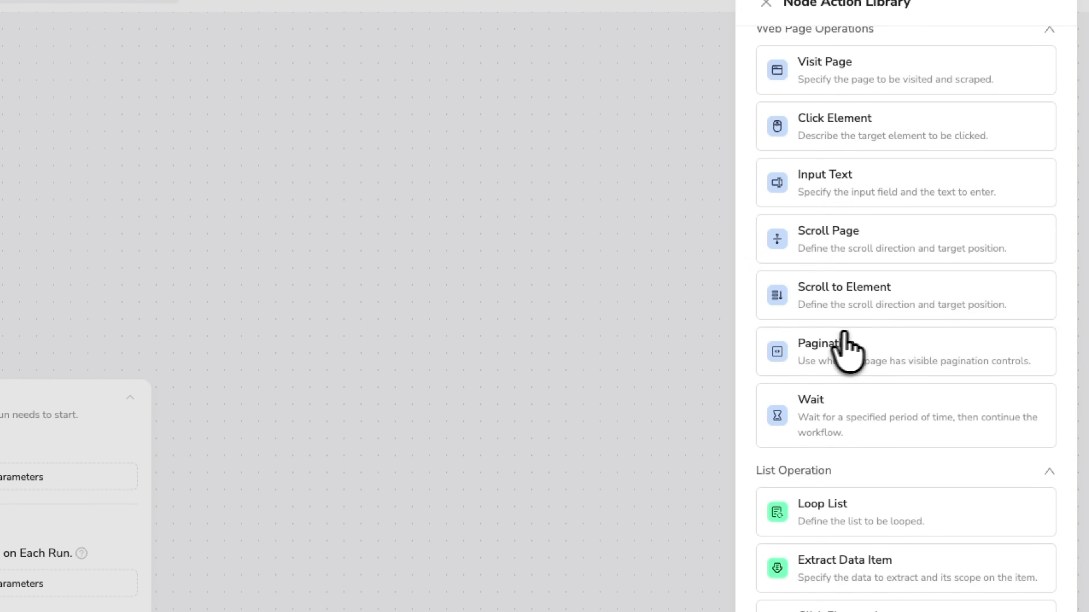
scroll(877, 415, up, 1)
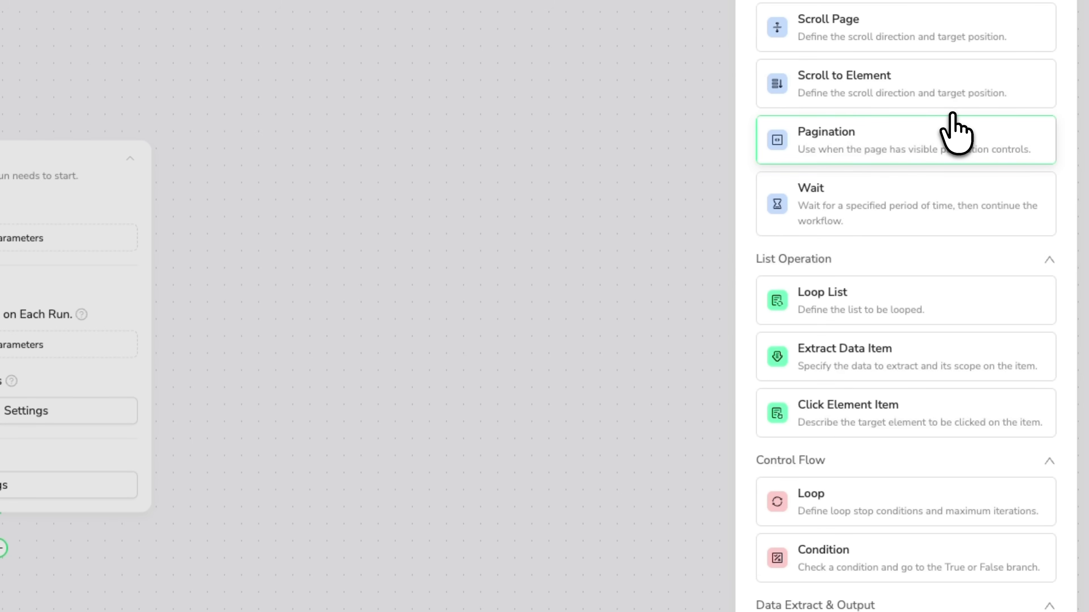
scroll(913, 493, down, 1)
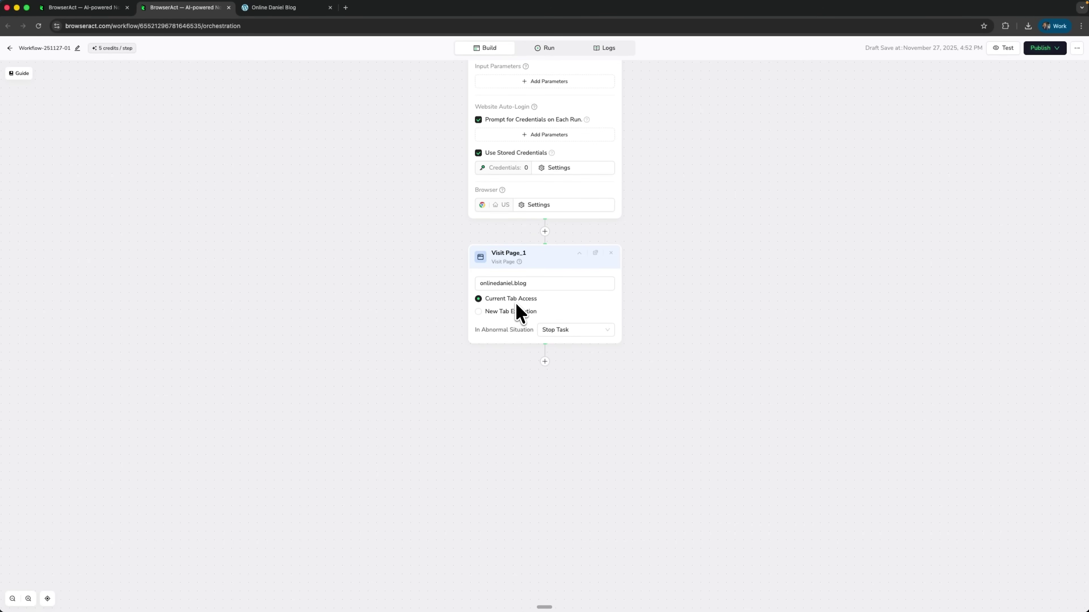
- Browse the blog's sections in Chrome, then return to BrowserAct to add a step after Visit Page
click(274, 9)
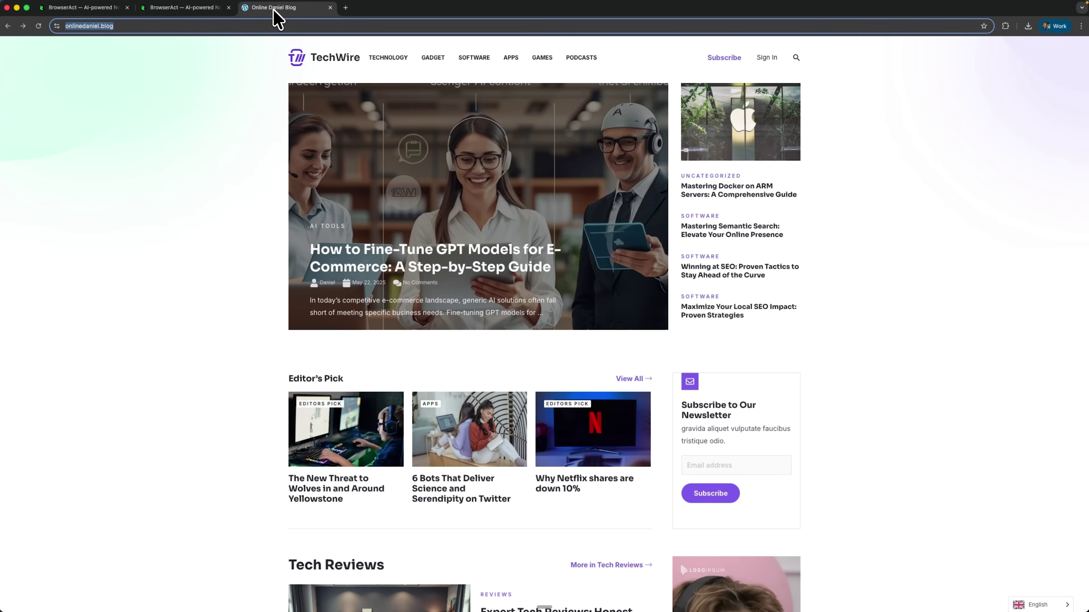
scroll(365, 207, down, 10)
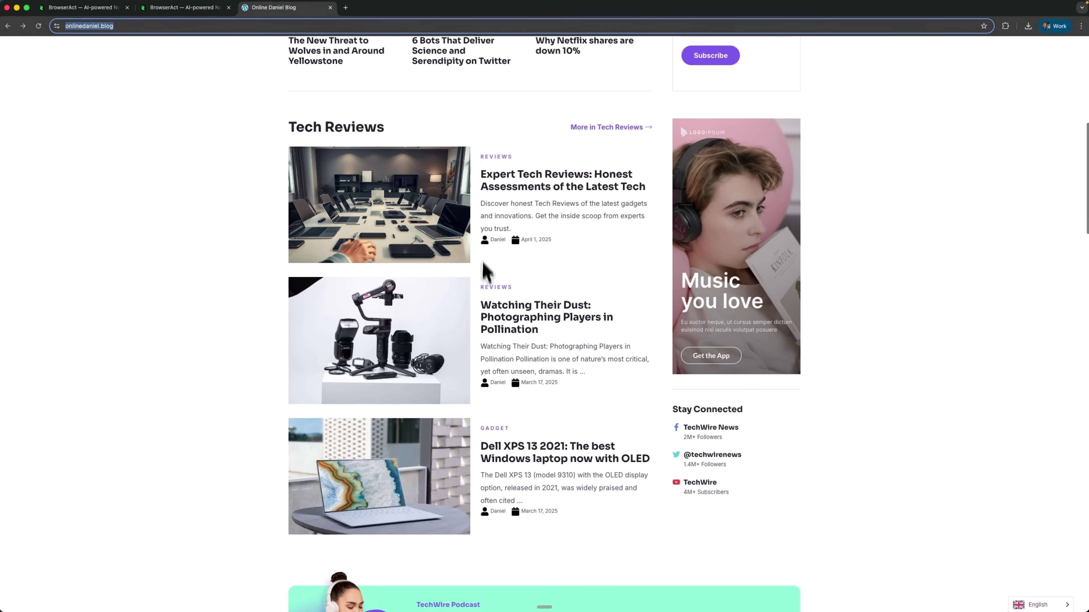
scroll(484, 270, down, 17)
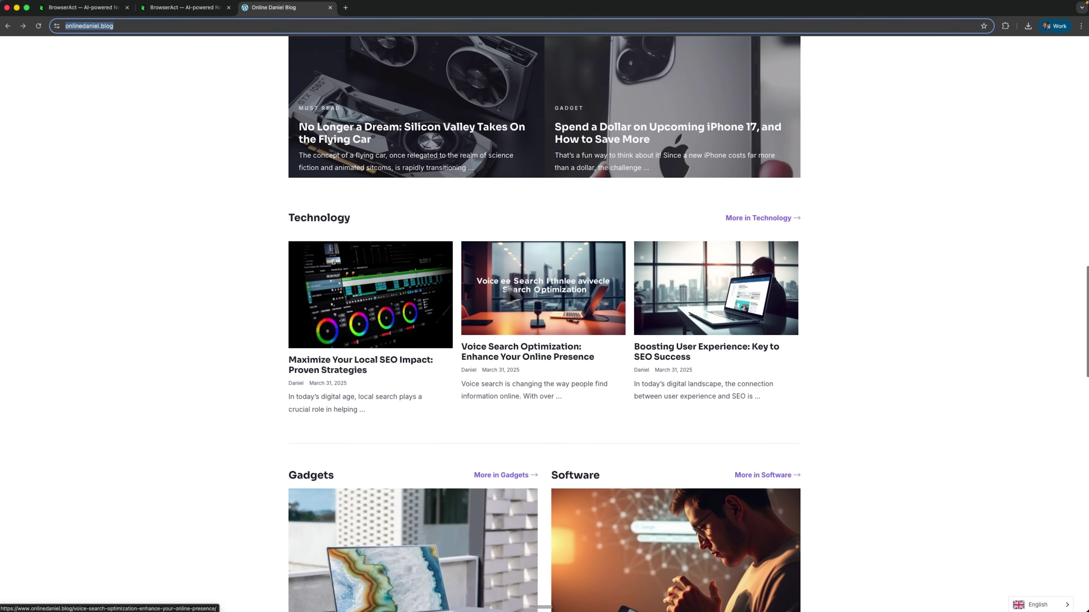
scroll(477, 358, down, 7)
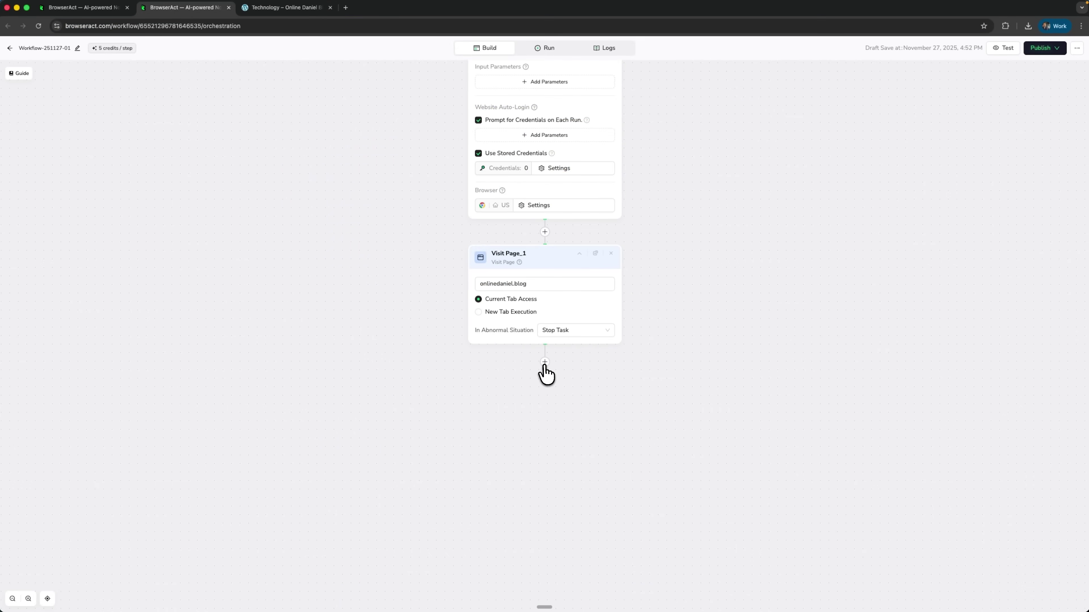
click(544, 363)
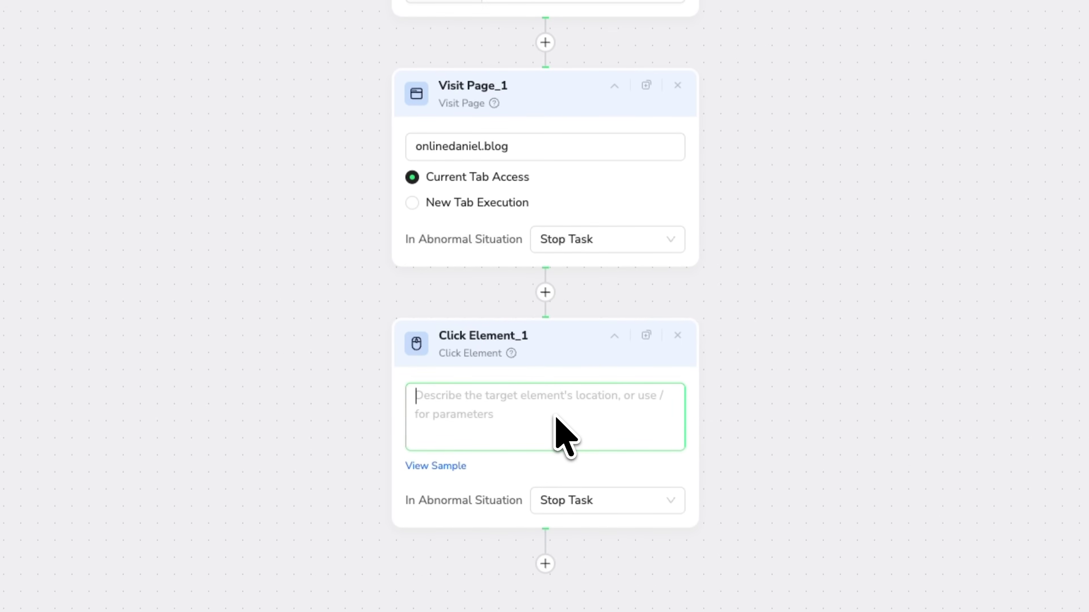
- Point Click Element_1 at the 'Technology' category and add a Loop List step after it
text(Click on the 'Technology' category.)
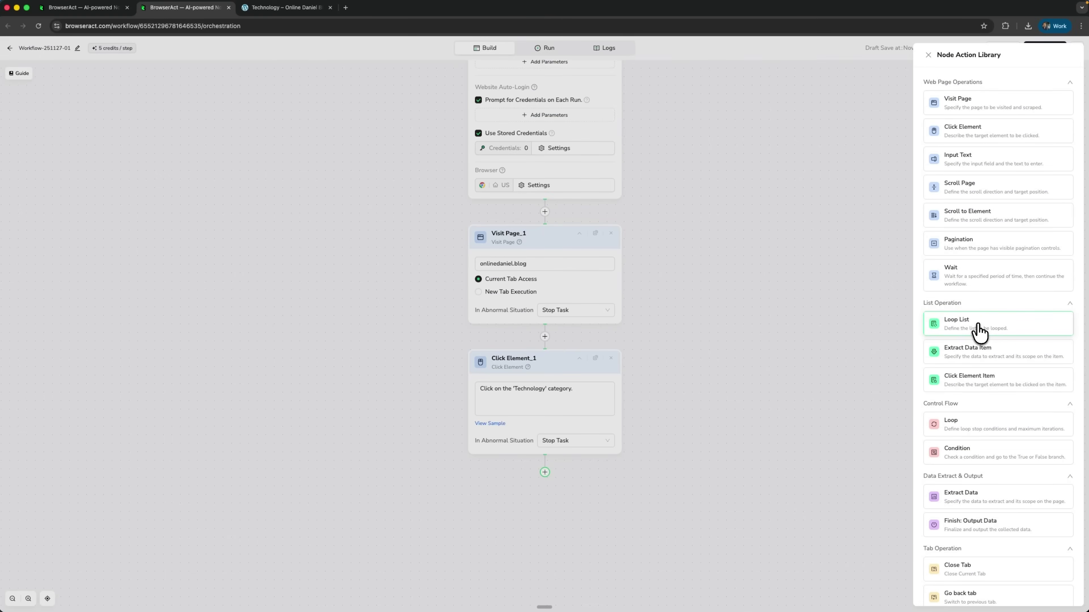
click(1043, 331)
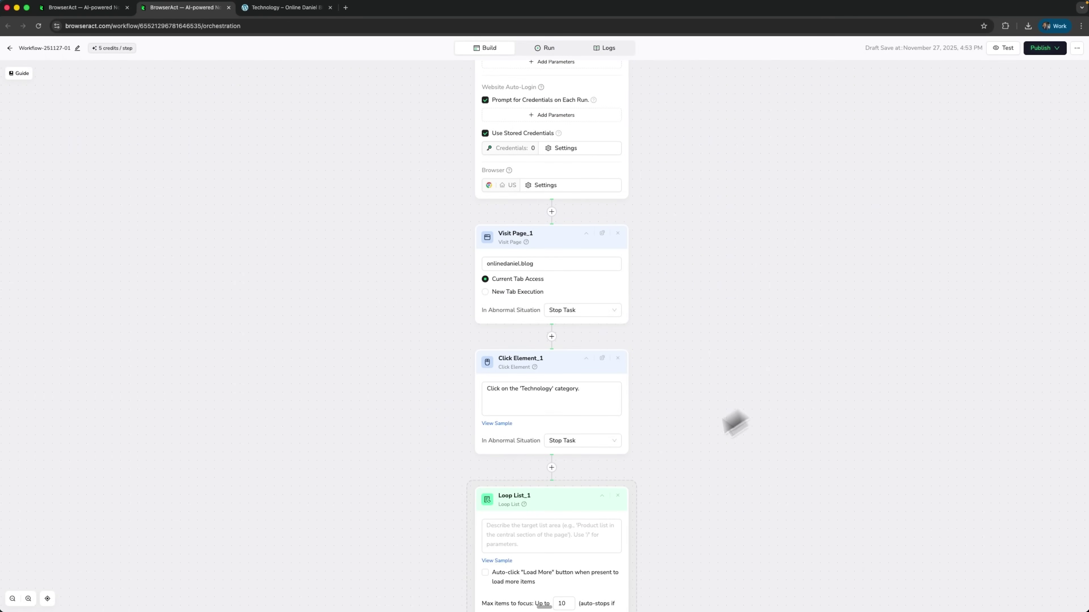
scroll(617, 517, down, 1)
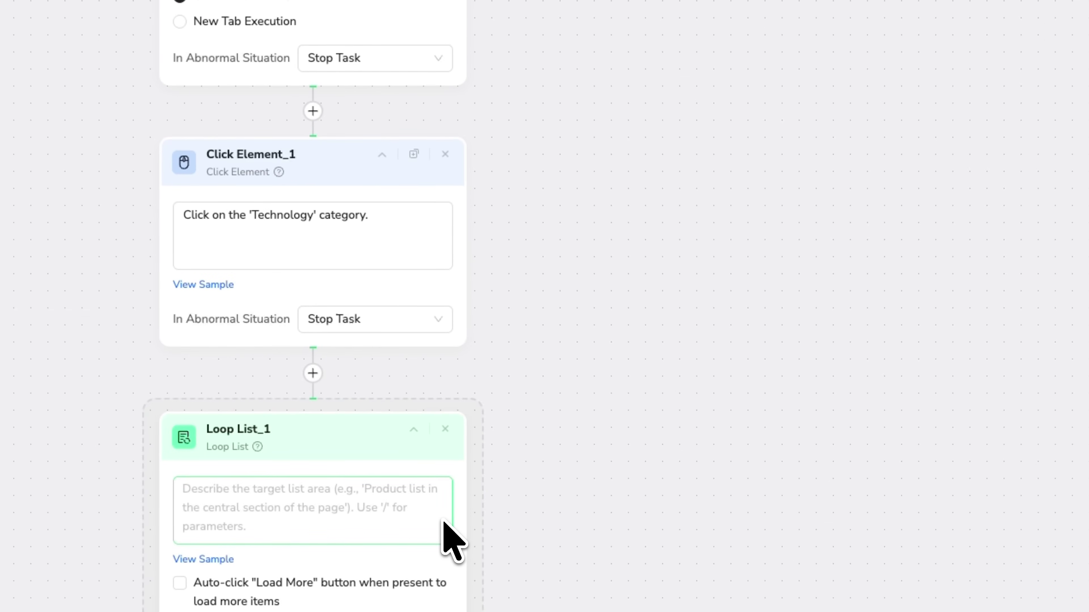
scroll(469, 504, down, 5)
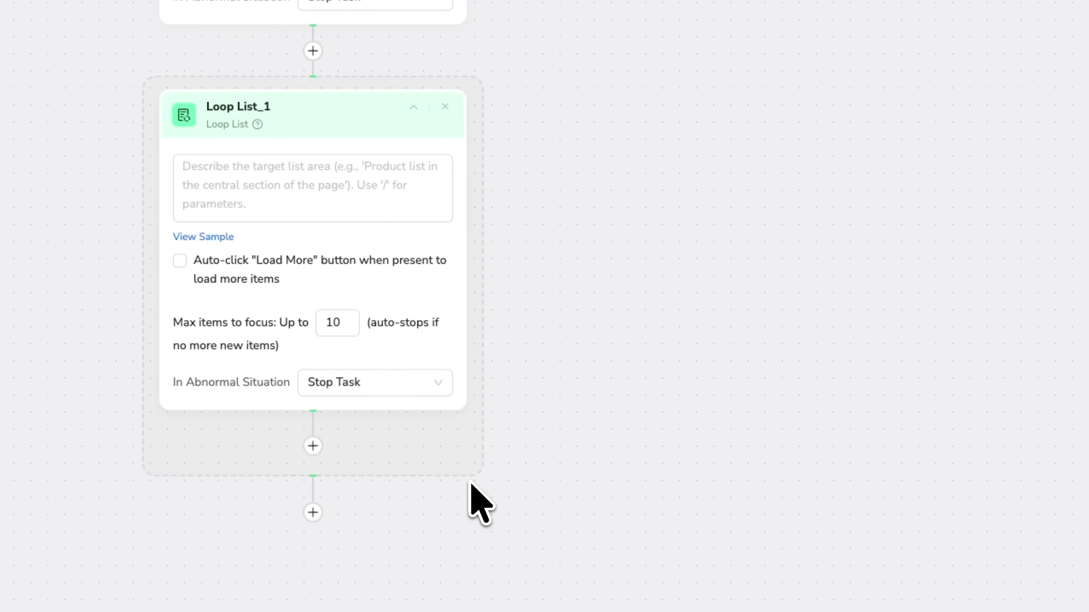
scroll(469, 484, down, 4)
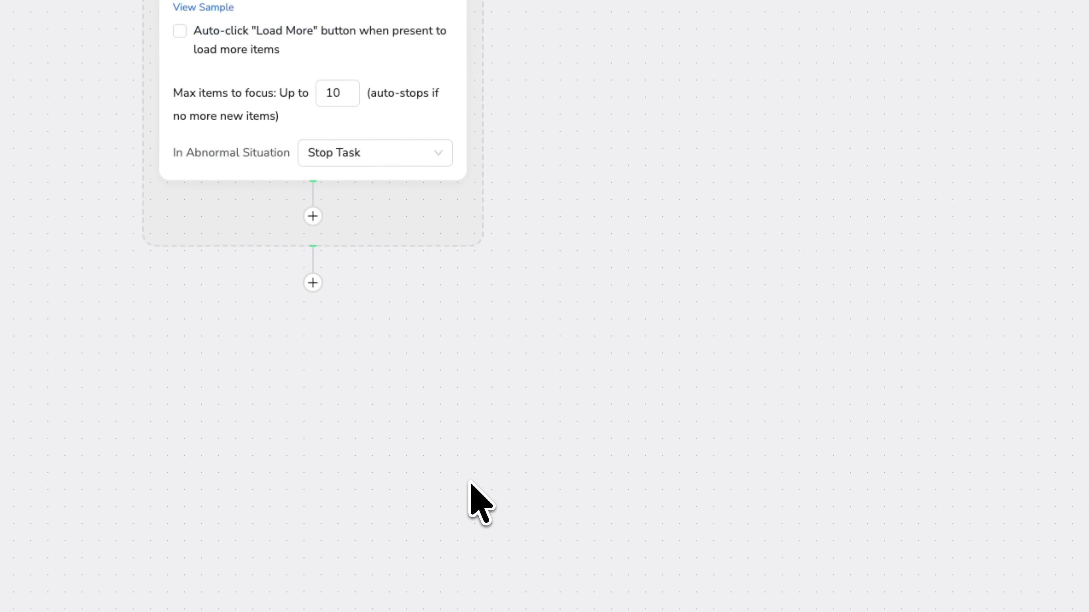
- Add an Extract Data Item step inside Loop List_1
click(312, 216)
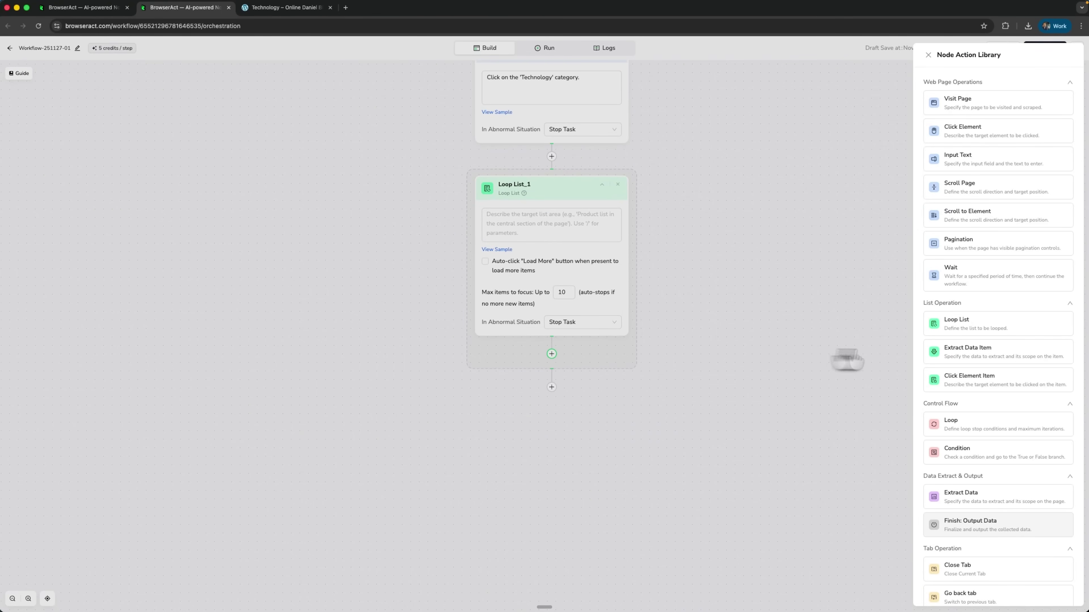
click(938, 354)
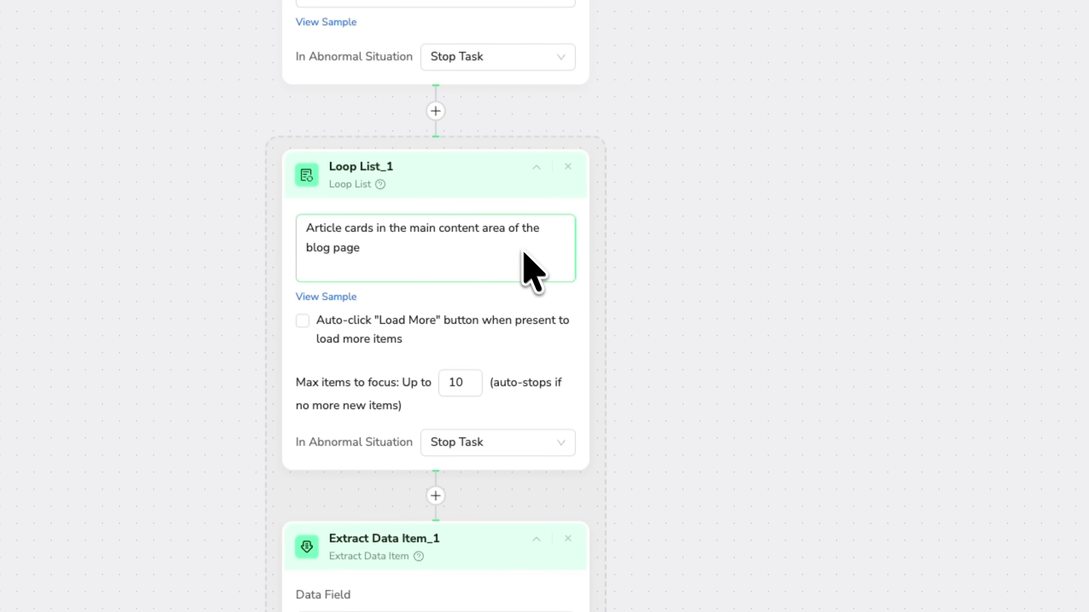
- Check the blog's Technology page, cap Loop List_1 at 25 items, and review the extraction field
click(300, 8)
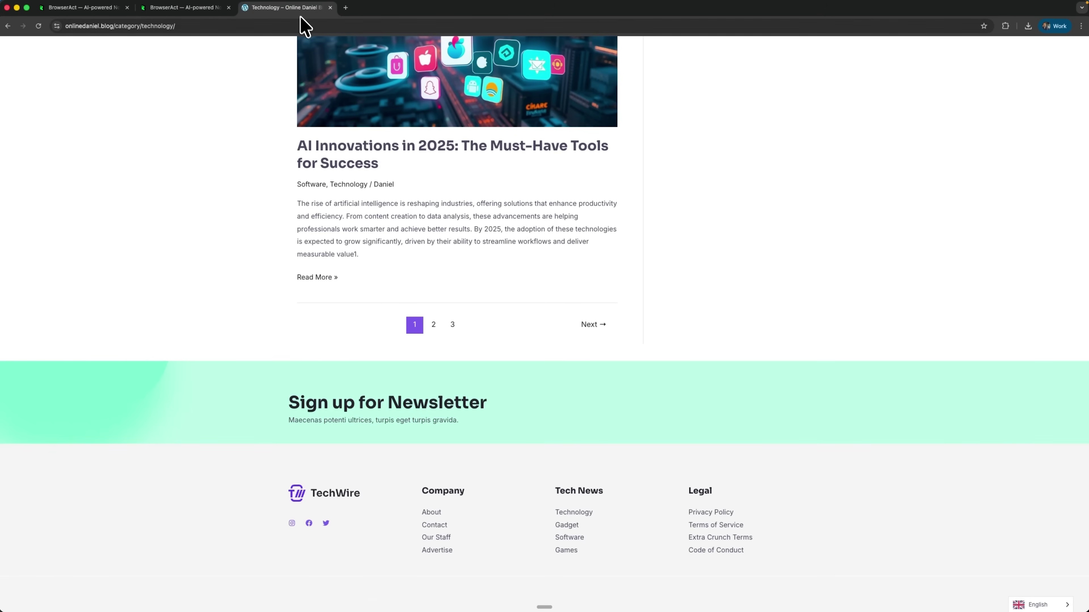
scroll(386, 197, up, 4)
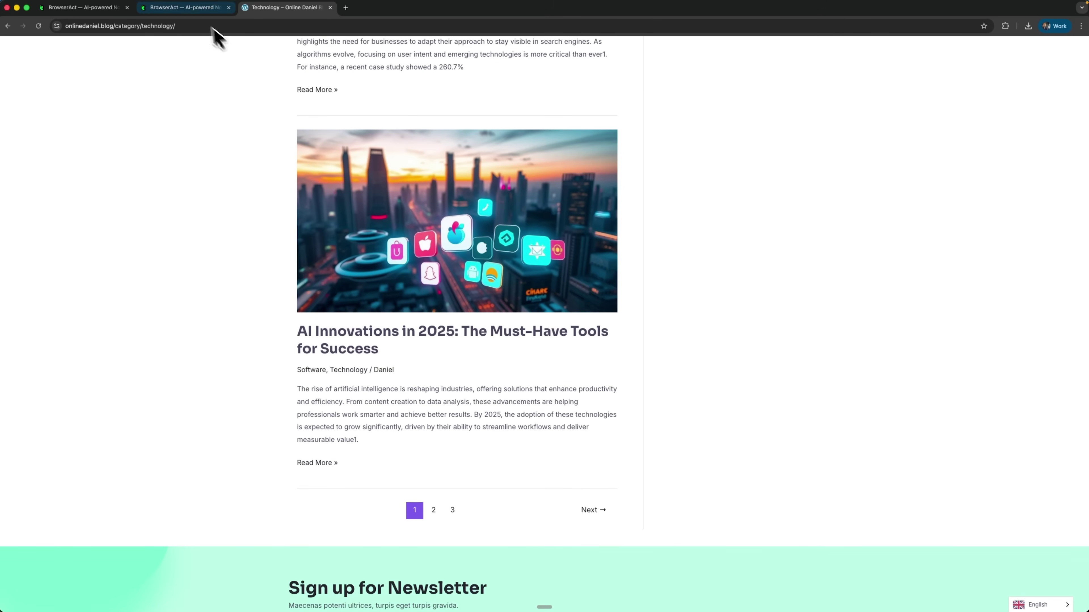
click(183, 8)
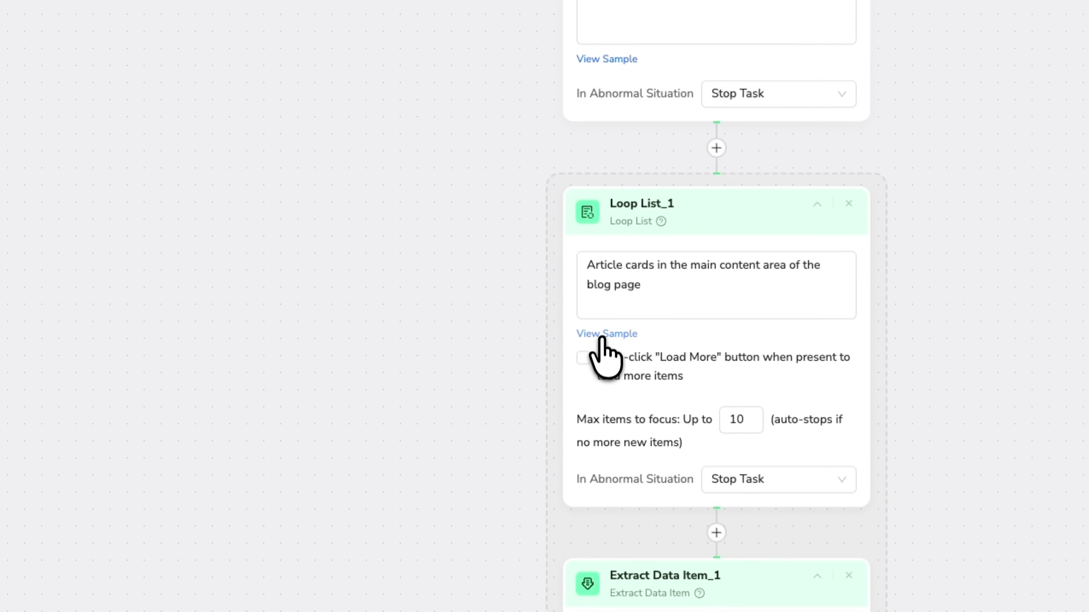
click(300, 11)
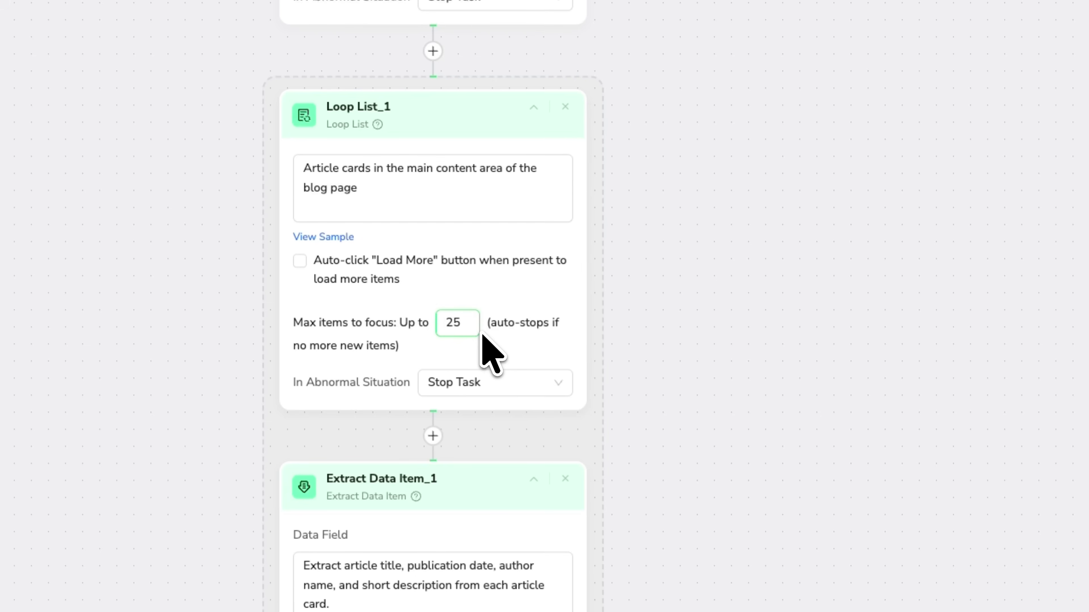
click(735, 336)
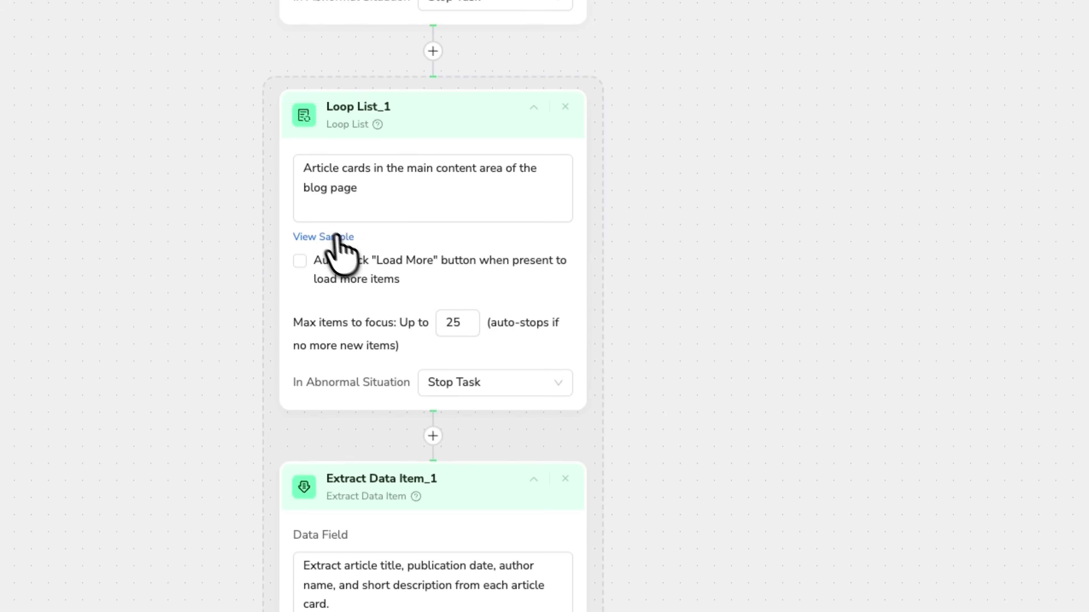
click(378, 604)
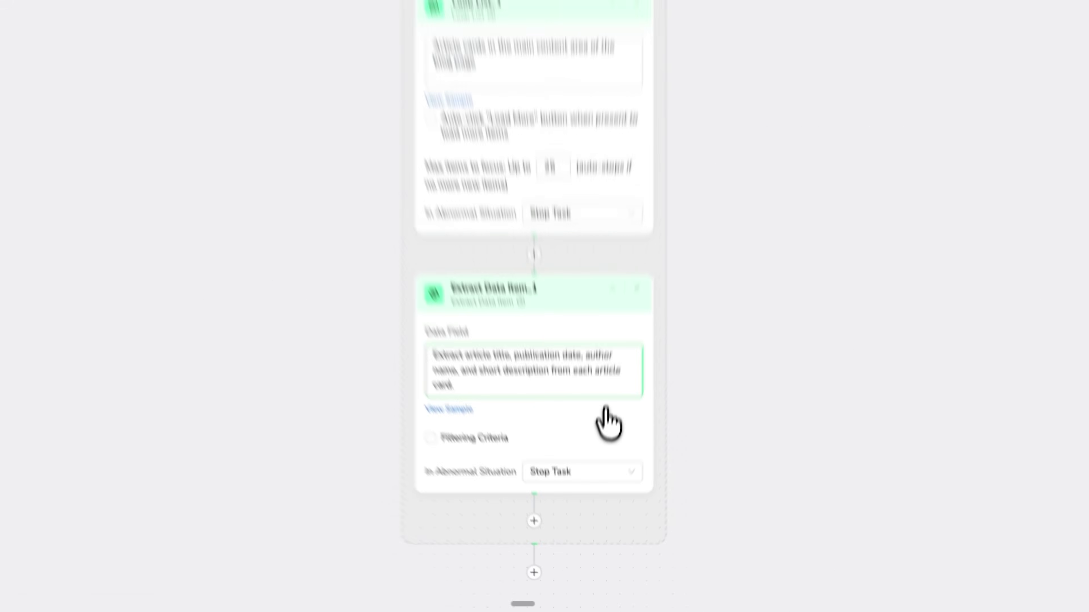
- Append a Finish: Output Data step exporting the results as a CSV file
scroll(575, 352, down, 3)
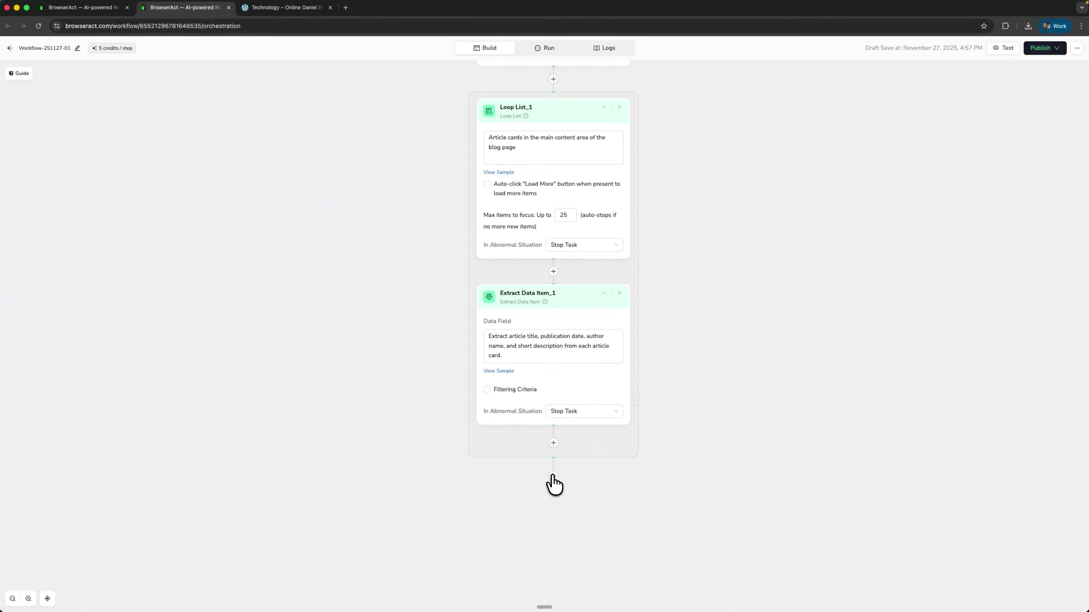
click(552, 476)
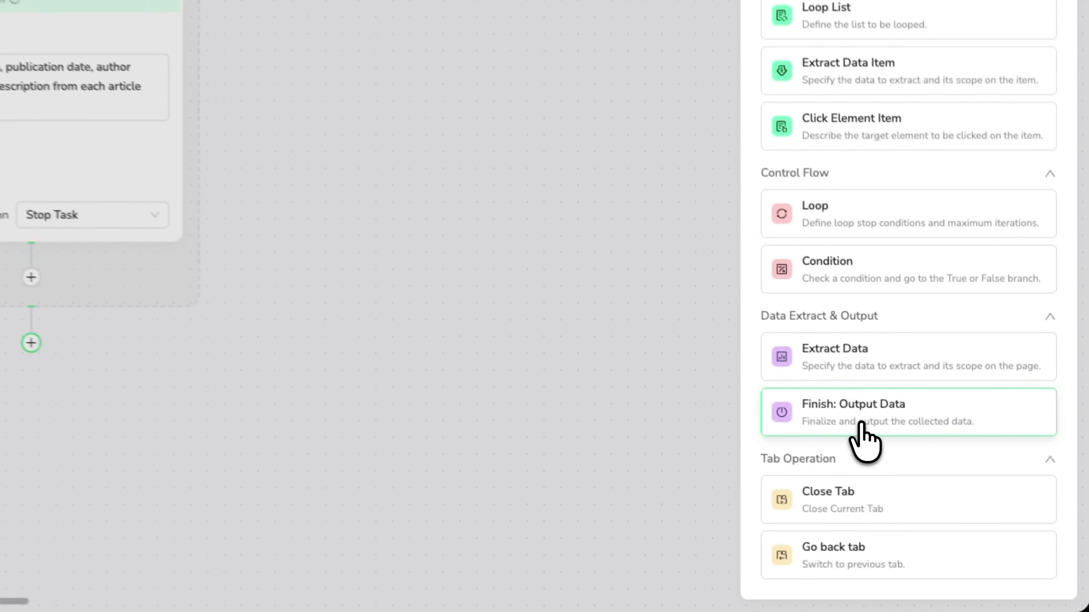
click(861, 424)
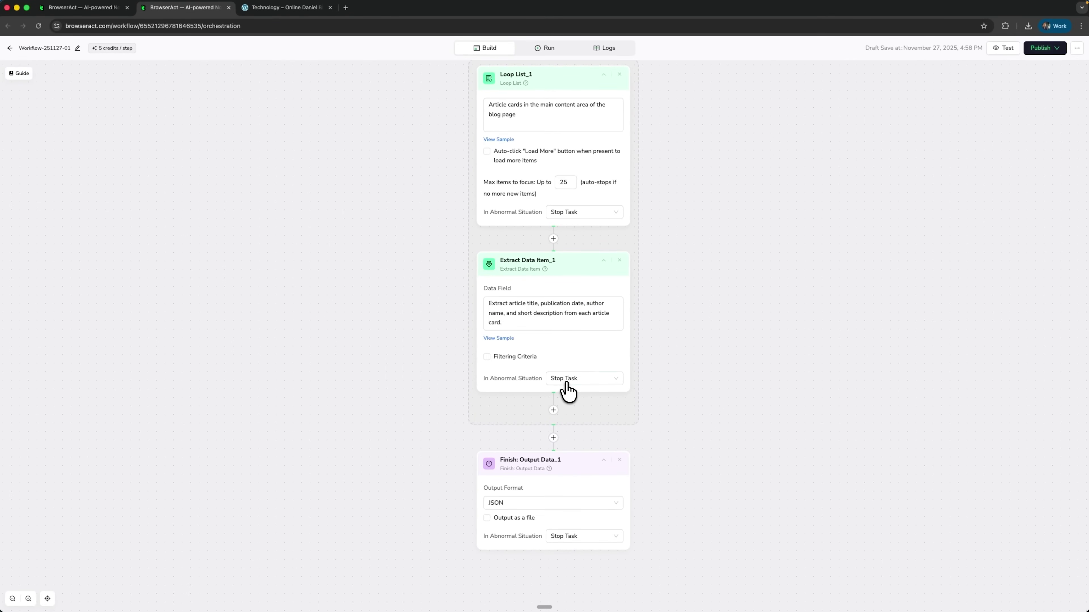
click(541, 502)
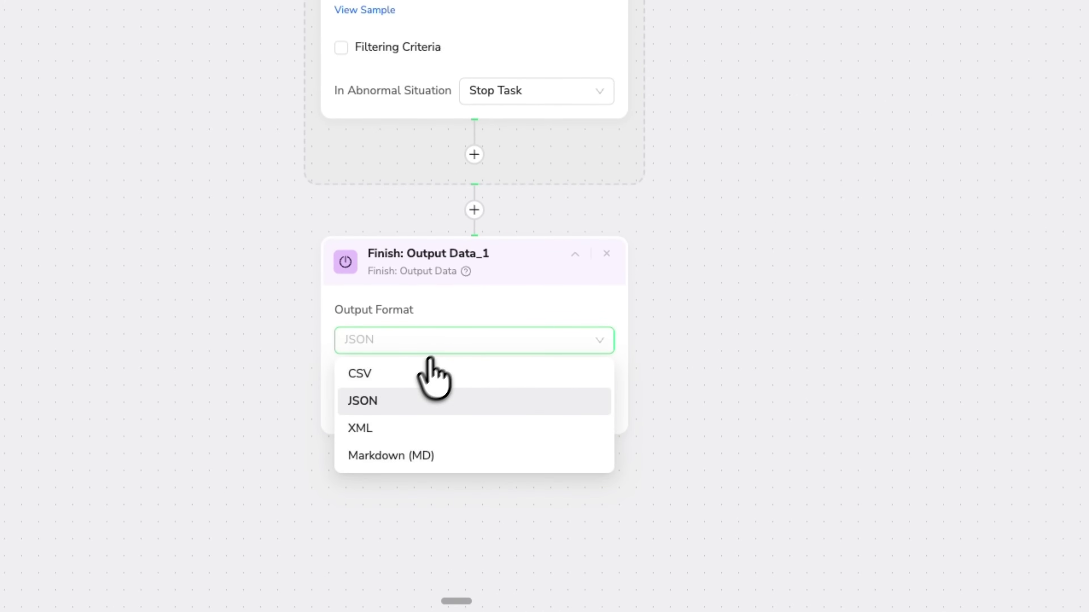
click(418, 372)
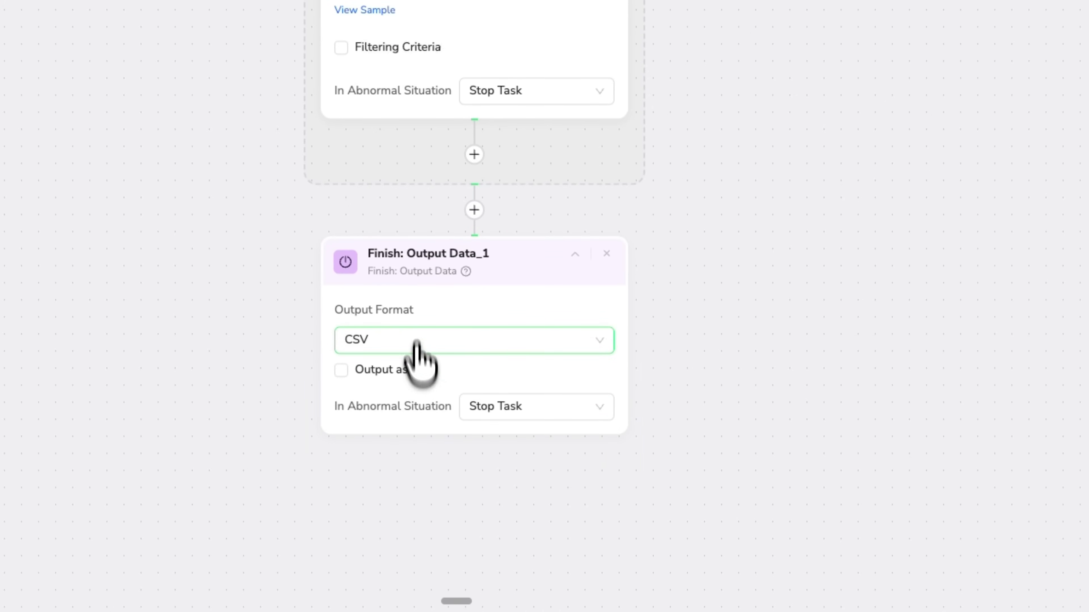
click(368, 335)
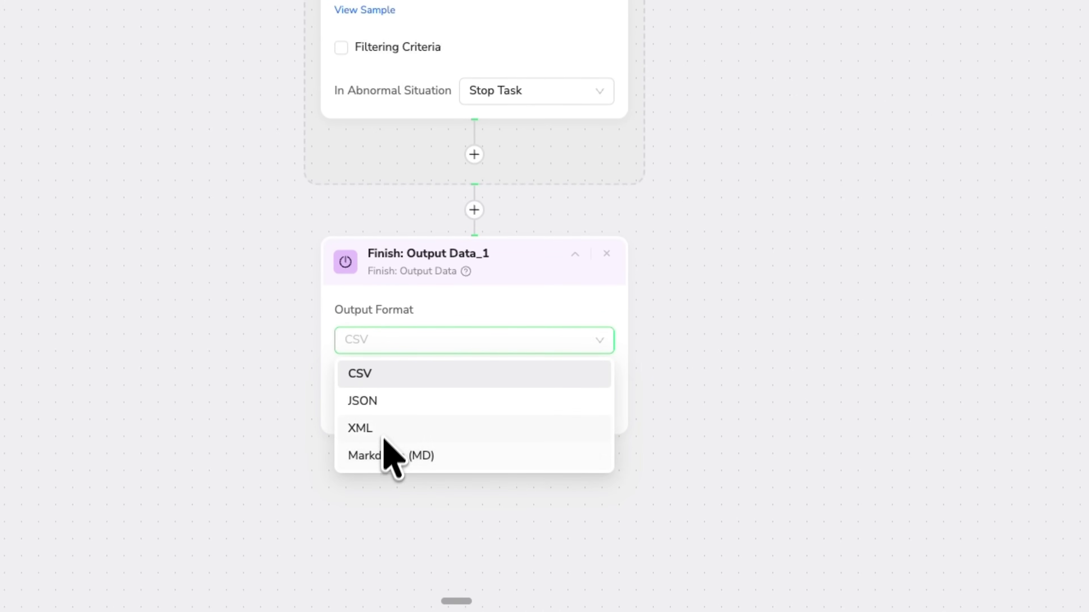
click(345, 373)
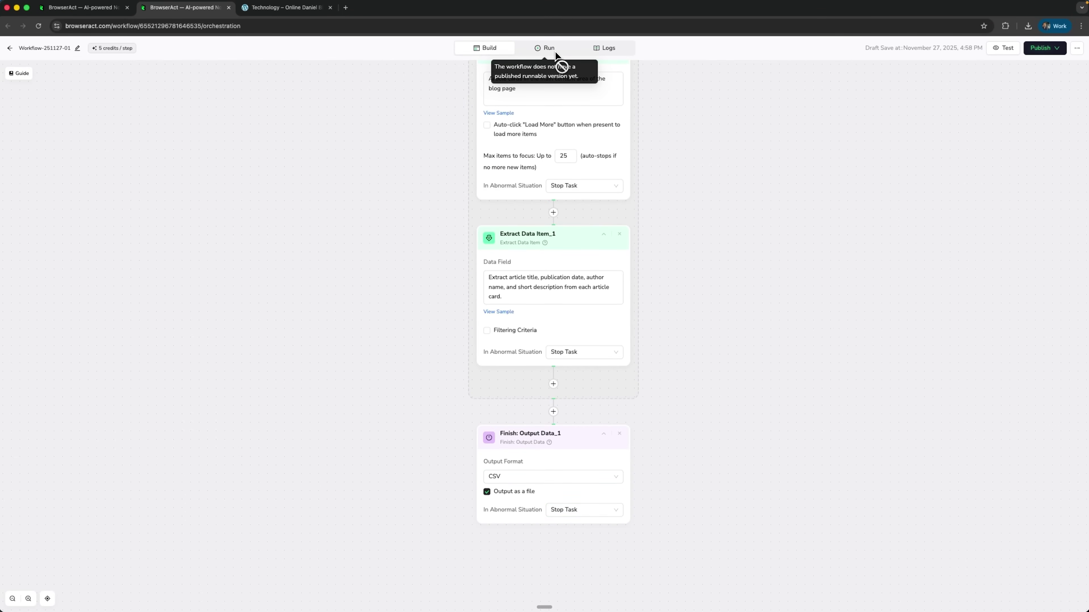
- Publish the workflow as a new version and run it immediately
click(1045, 47)
click(1021, 78)
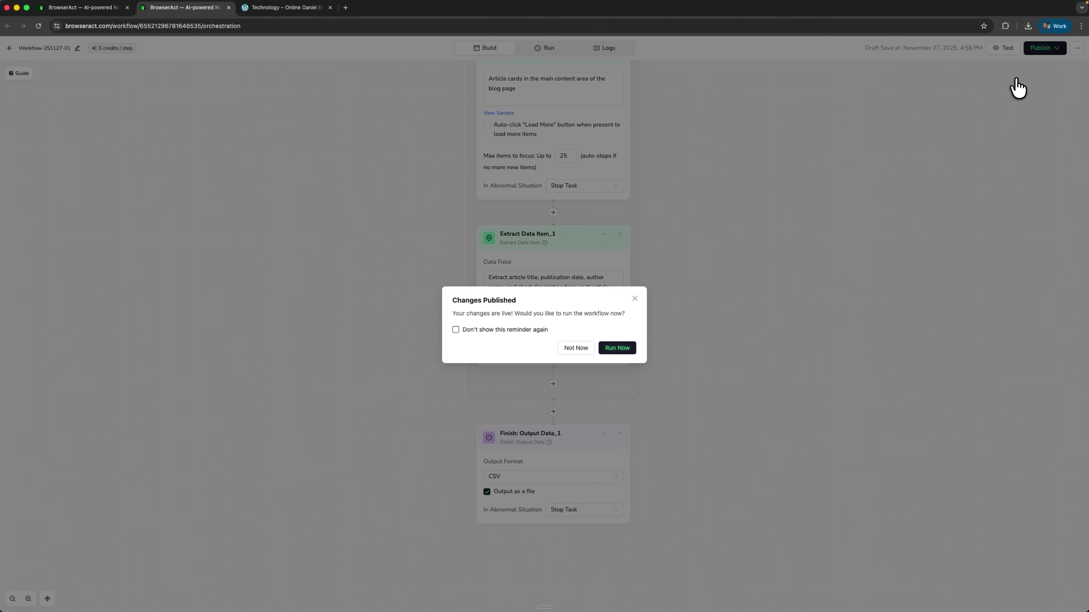
click(617, 348)
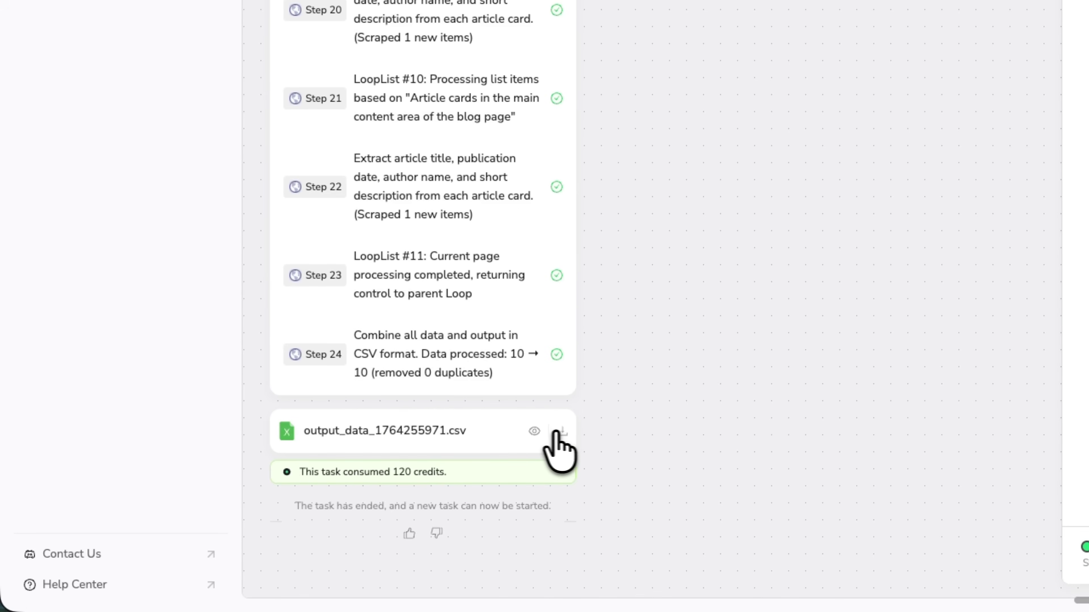
- Preview output_data_1764255971.csv as a table of article titles, authors and short descriptions
click(533, 431)
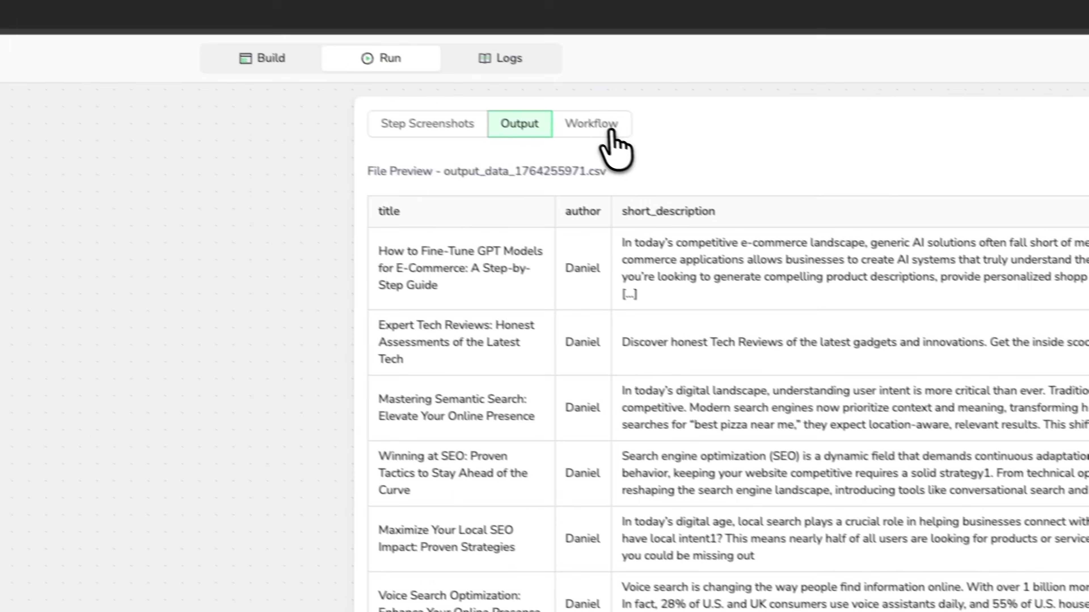
click(376, 35)
- Open the run's step screenshots and advance through steps 2, 7, 20 and 22
click(514, 133)
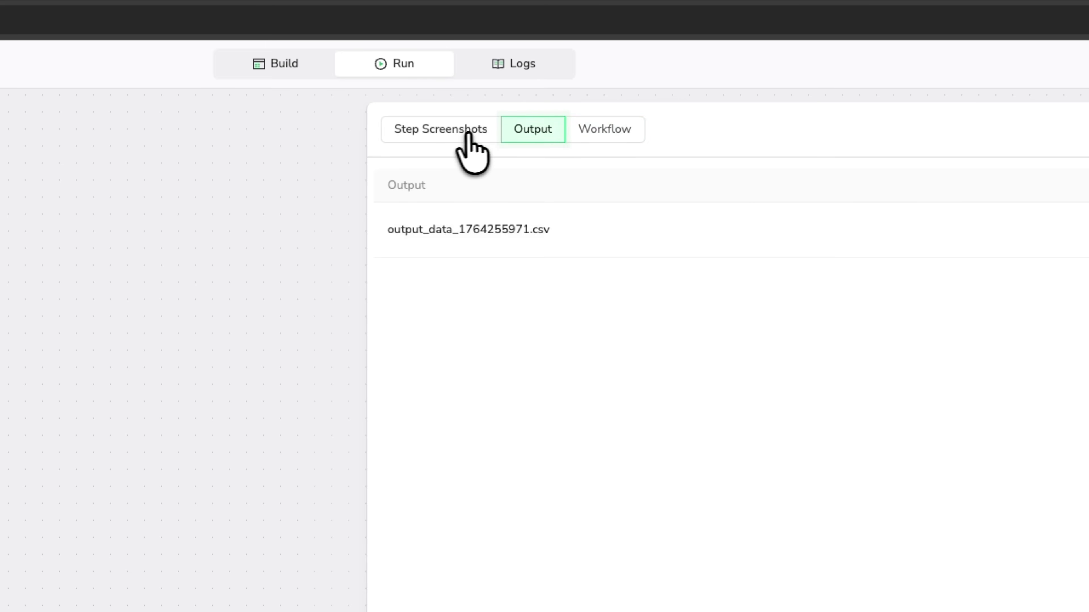
click(459, 135)
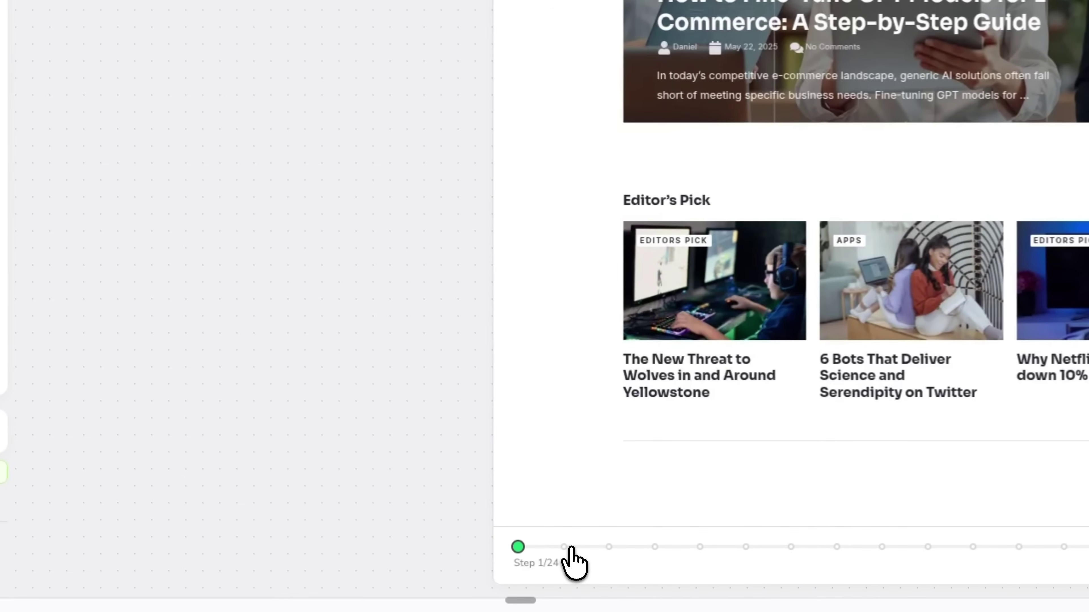
click(556, 591)
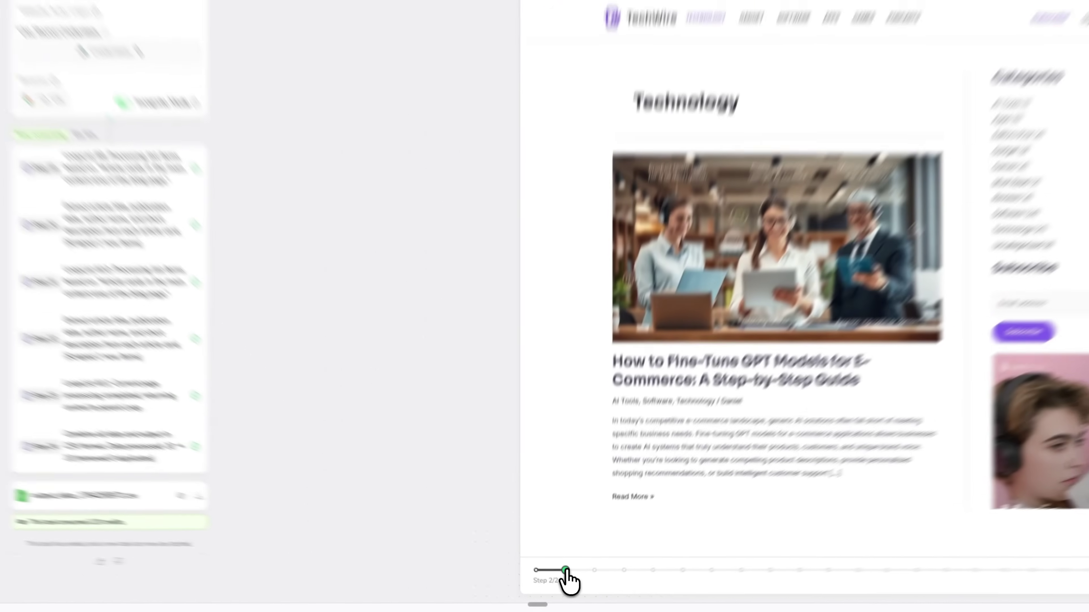
click(711, 569)
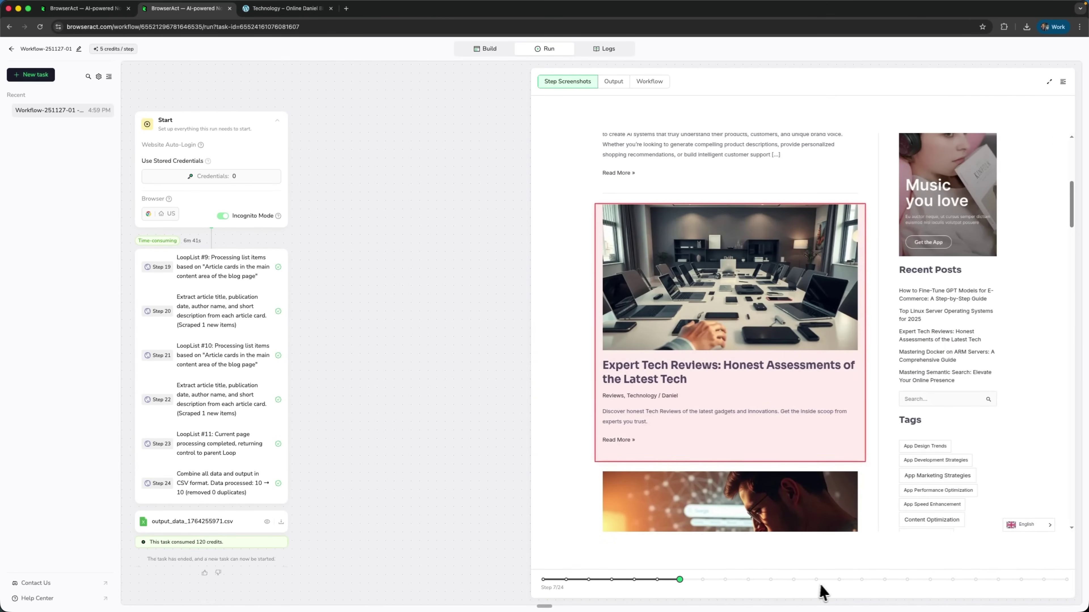
click(817, 581)
click(974, 581)
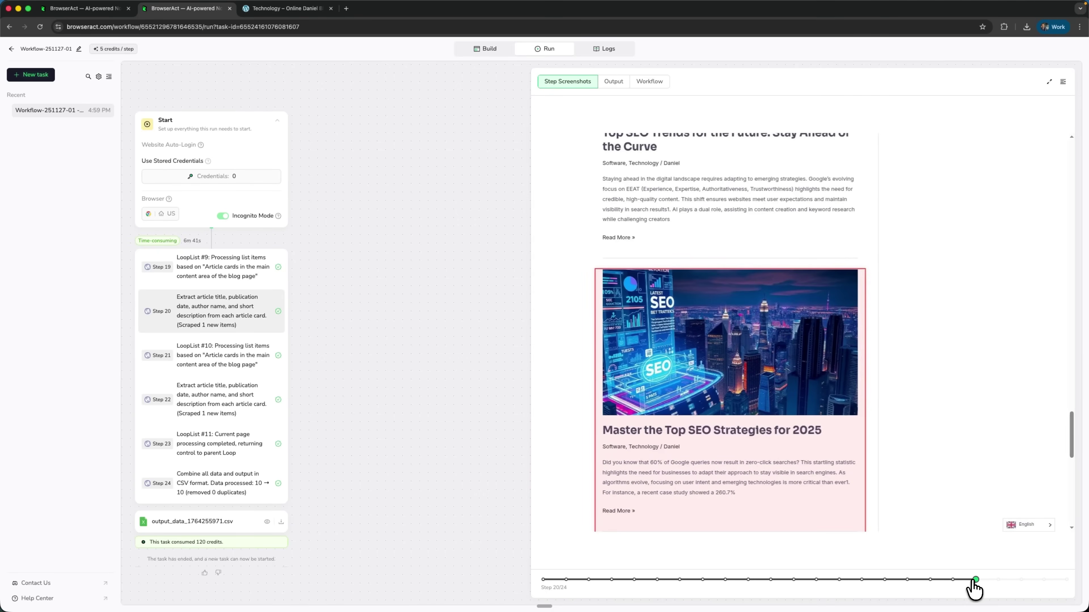
click(1023, 580)
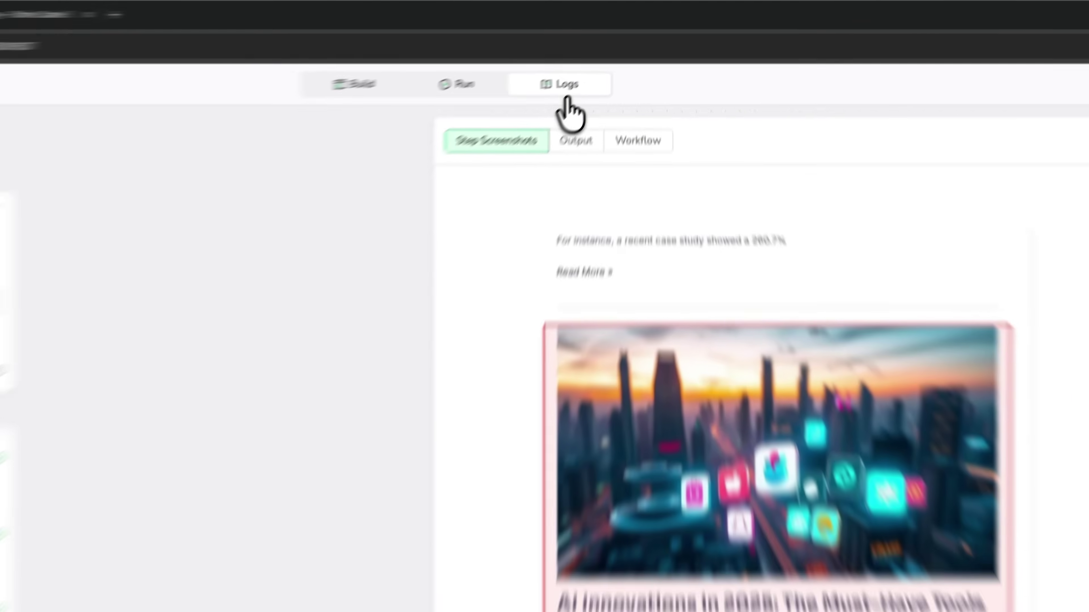
- Review the successful 24-step run in the Activity Log, then check the Finish node's output formats
click(605, 49)
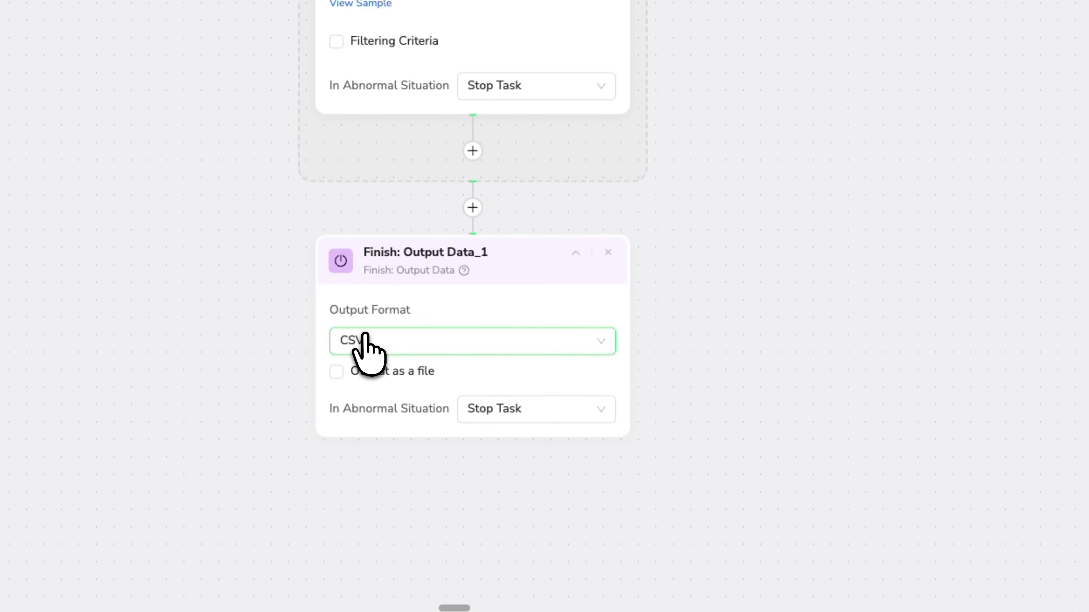
click(361, 336)
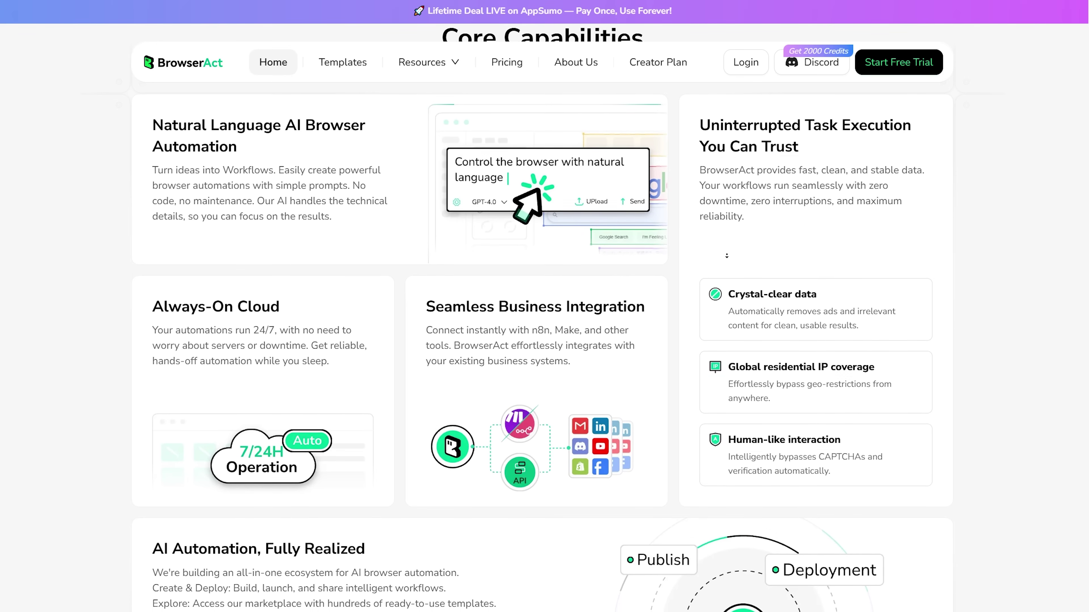
scroll(750, 261, down, 3)
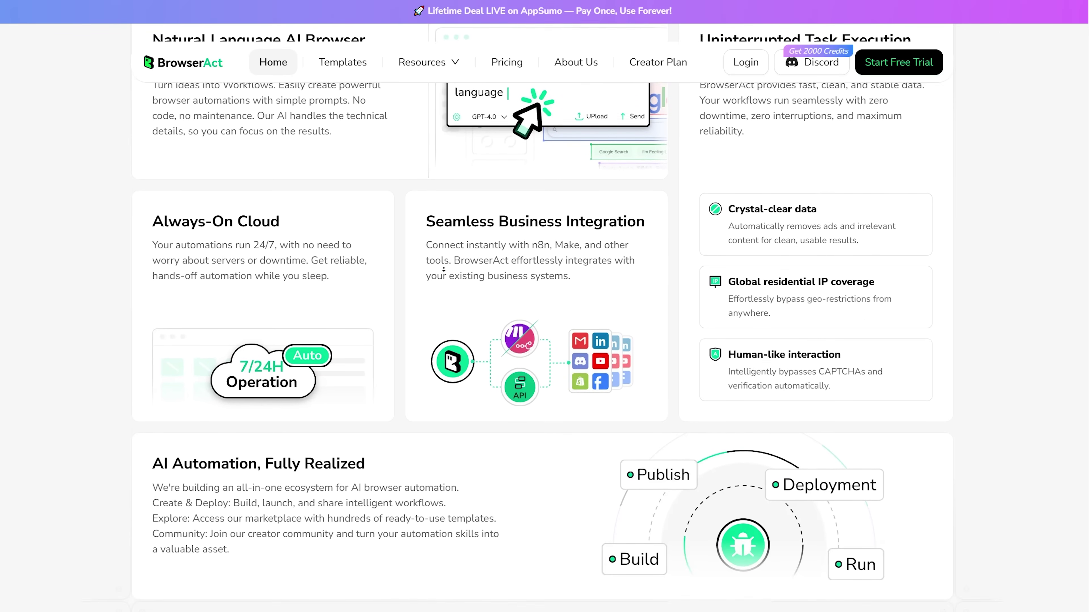